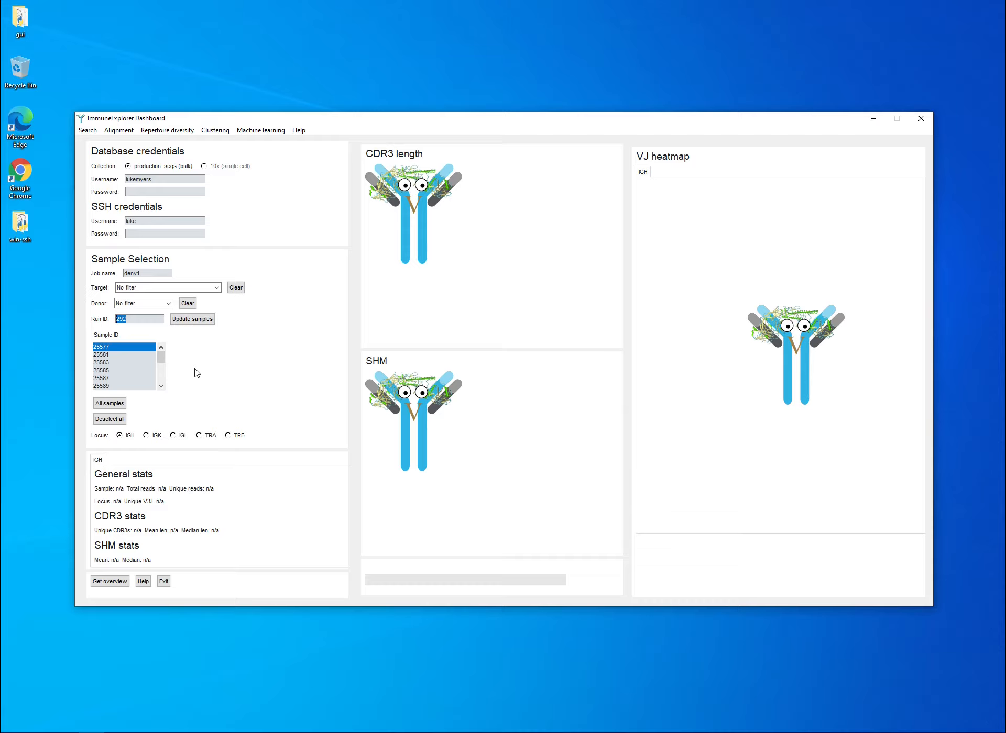
# Enter the database password and generate the repertoire overview for job denv1 using sample 25577.
pyautogui.click(156, 272)
pyautogui.moveTo(150, 275); pyautogui.dragTo(118, 274)
pyautogui.click(144, 193)
pyautogui.write('*****')
pyautogui.click(112, 585)
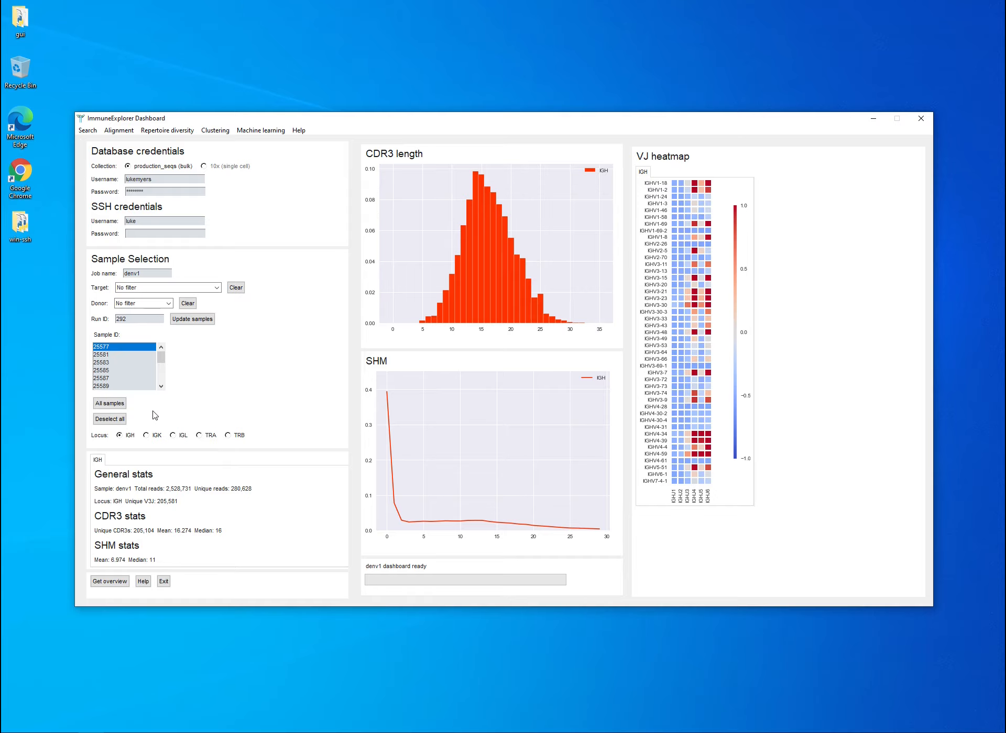
# Filter the samples by the Ebola target and review the matching run and sample IDs.
pyautogui.click(216, 288)
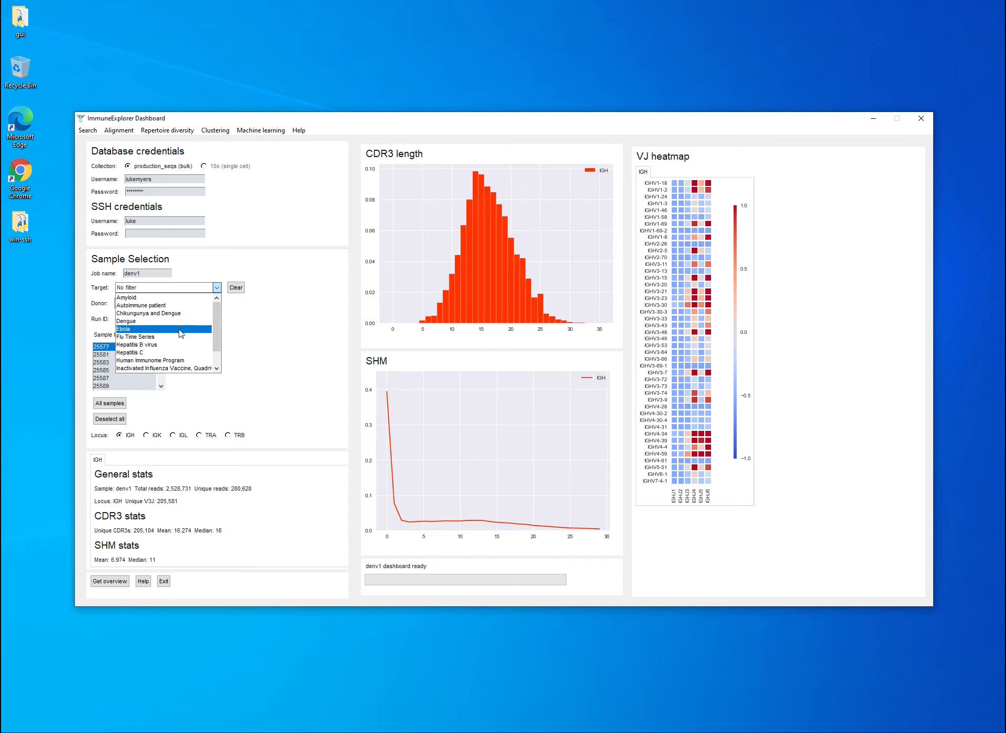
pyautogui.click(134, 330)
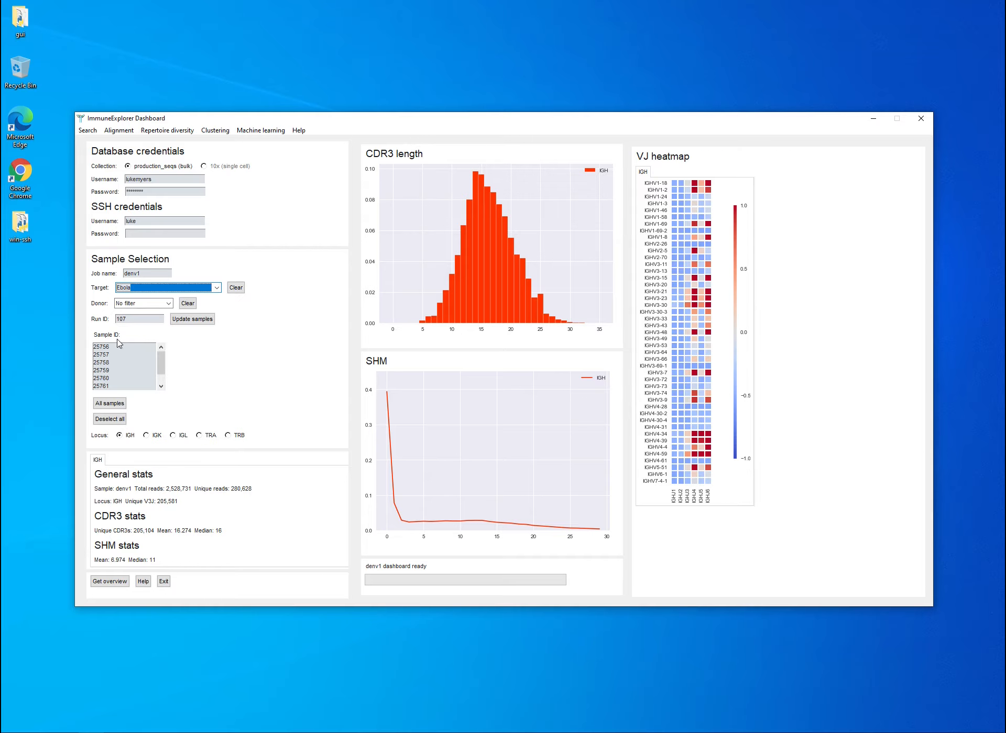
pyautogui.doubleClick(136, 318)
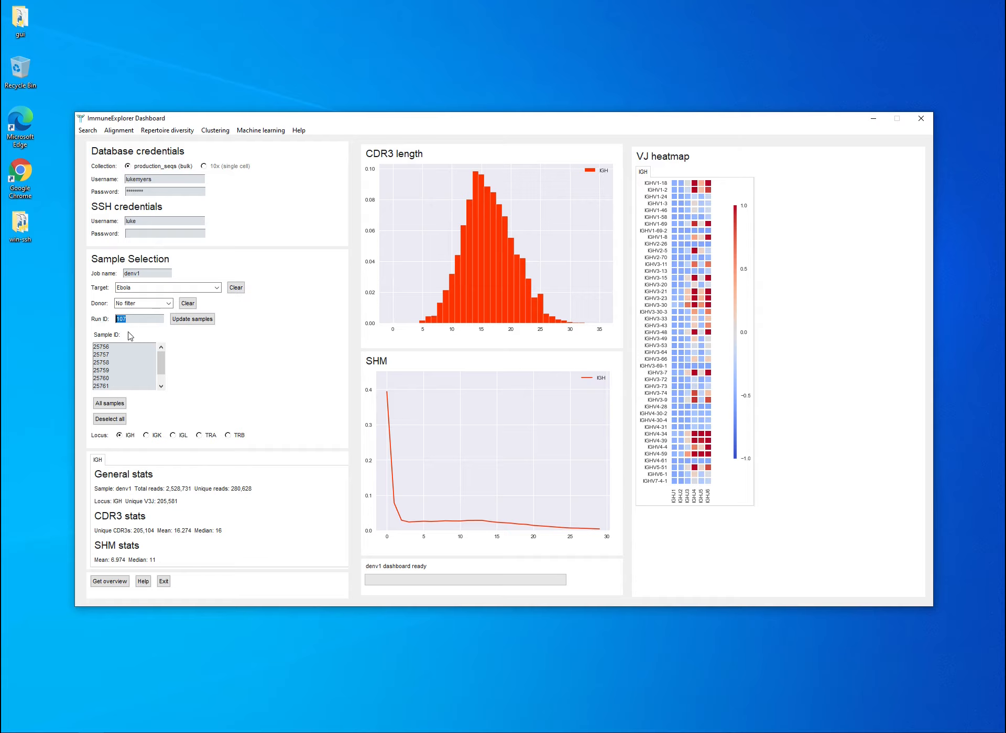
pyautogui.click(132, 317)
pyautogui.scroll(-1, 156, 364)
pyautogui.scroll(1, 157, 366)
# Compare the samples available for the Ebola run across the IGK, IGL, TRA, TRB and IGH loci.
pyautogui.click(156, 436)
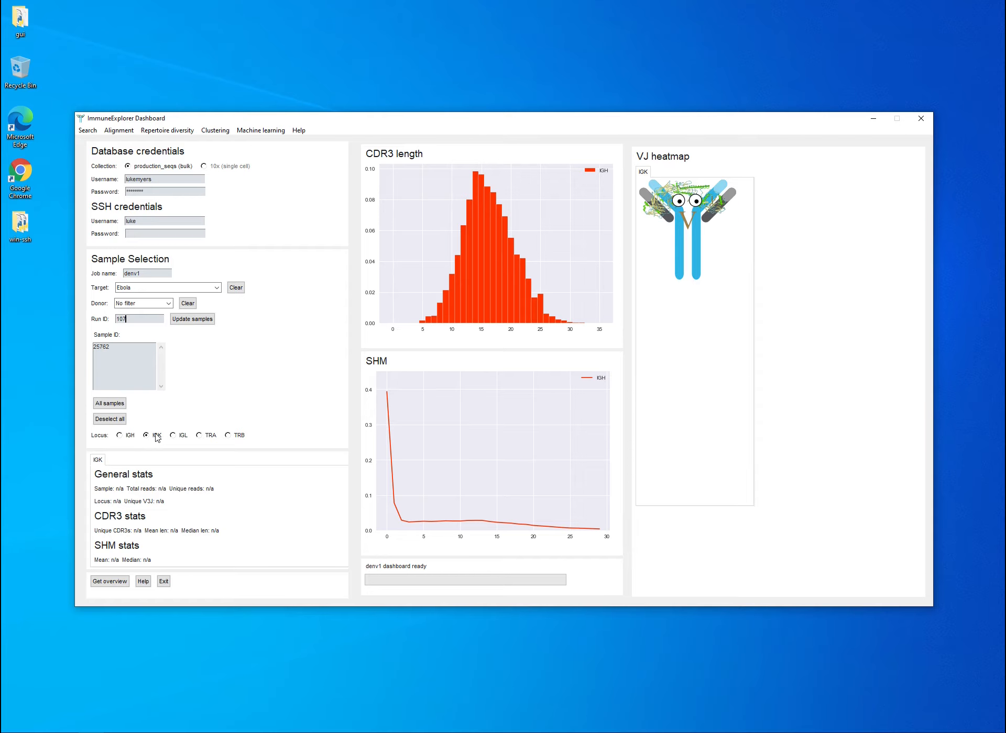
pyautogui.click(178, 436)
pyautogui.click(208, 439)
pyautogui.click(238, 439)
pyautogui.click(128, 438)
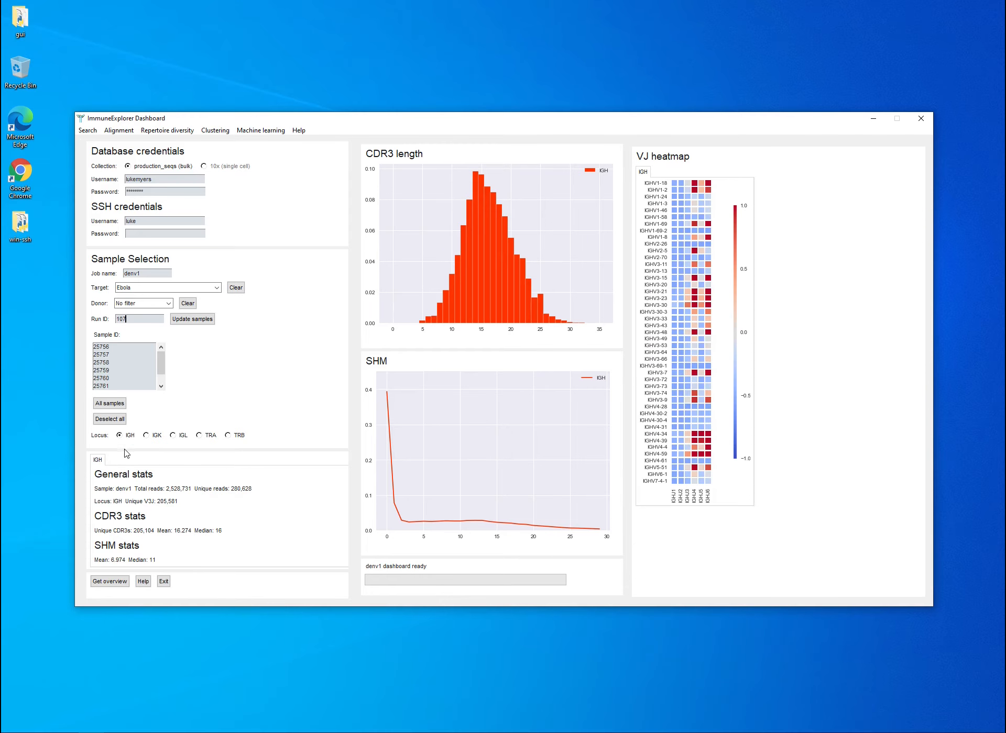
pyautogui.click(153, 436)
pyautogui.click(180, 437)
pyautogui.click(207, 436)
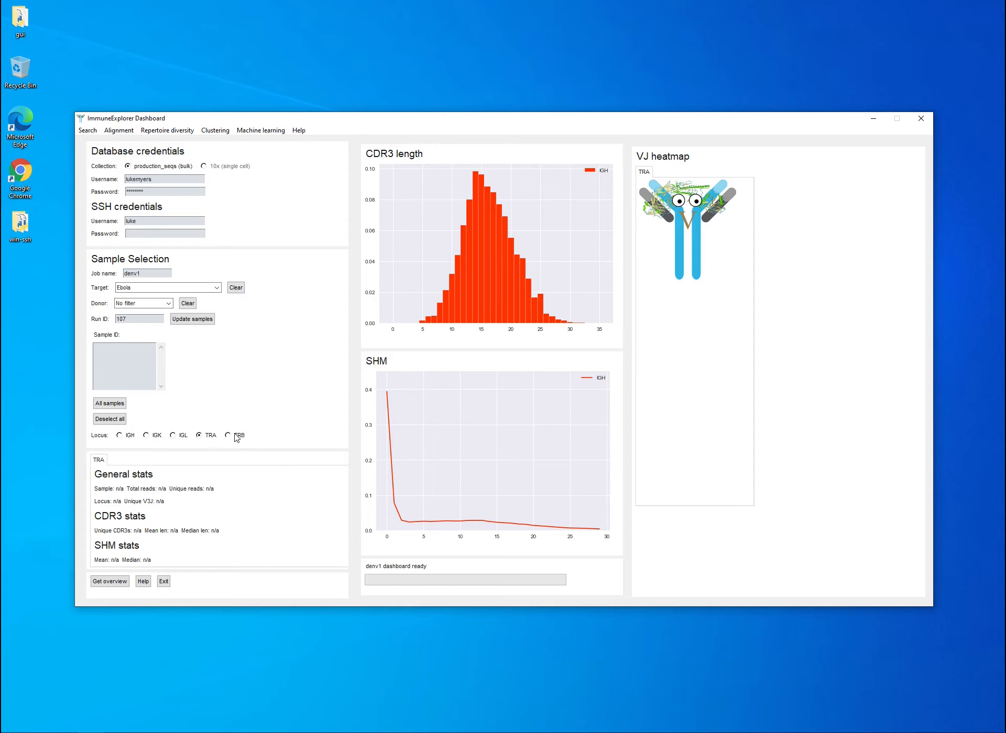
pyautogui.click(234, 435)
pyautogui.click(129, 439)
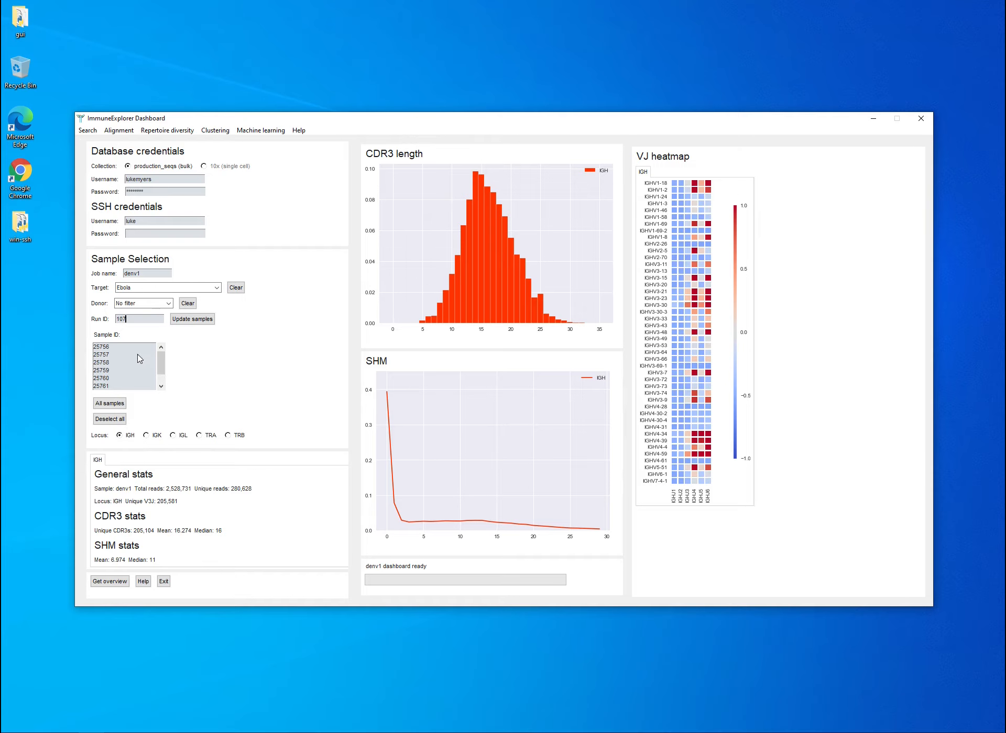
# Change the target filter to Human Immunome Program and review the matching run IDs.
pyautogui.click(216, 288)
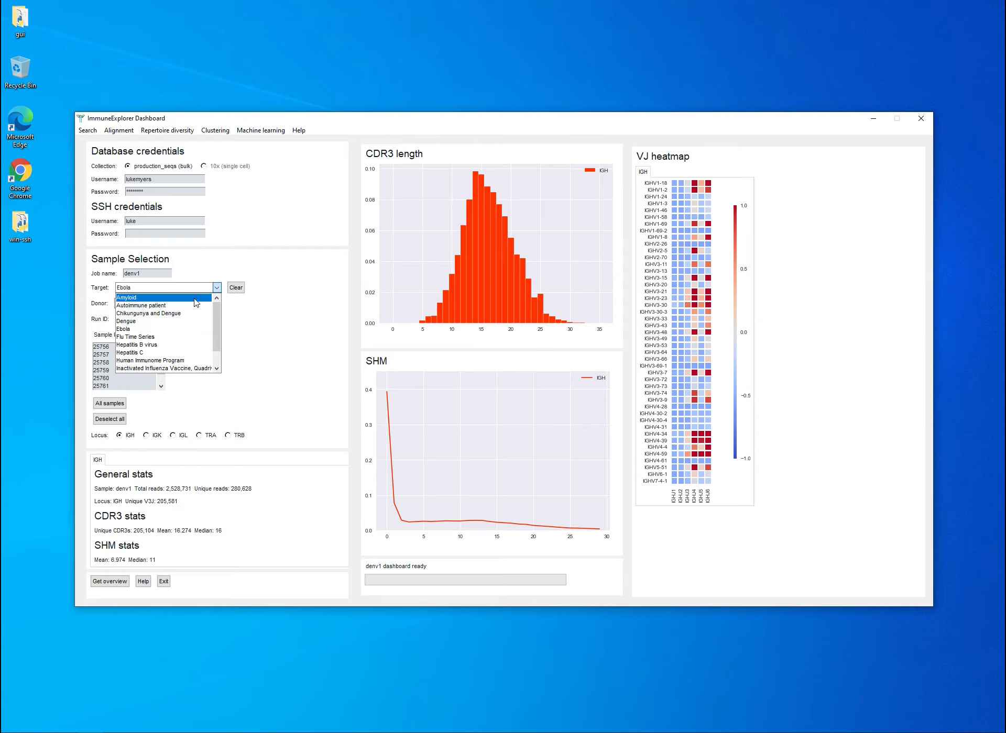
pyautogui.scroll(-1, 189, 322)
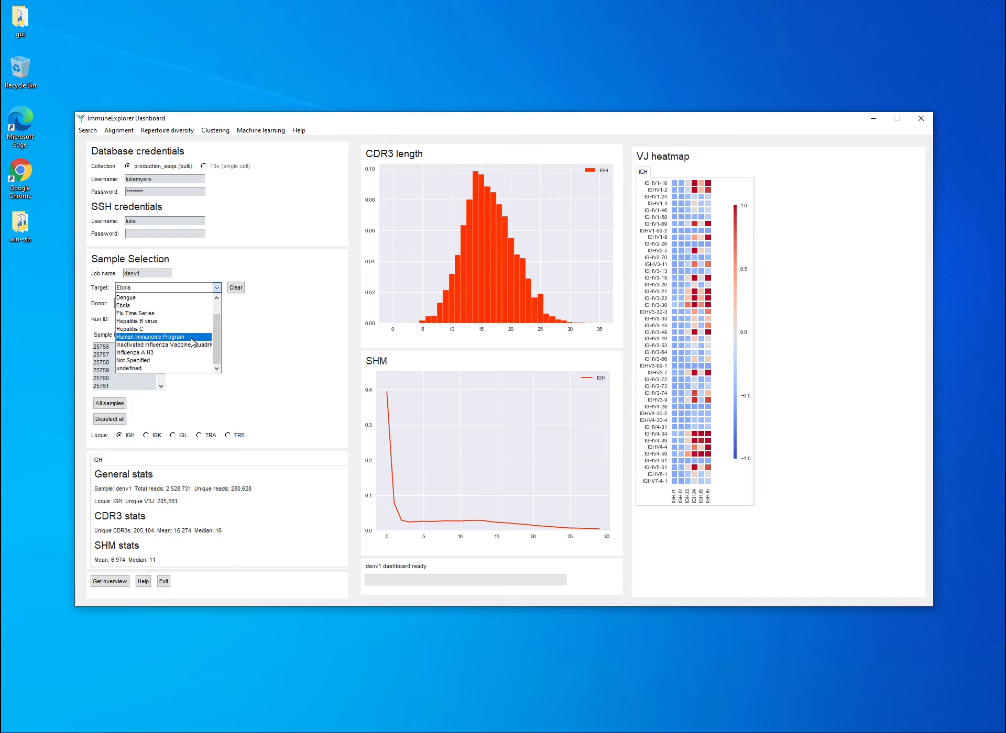
pyautogui.click(191, 338)
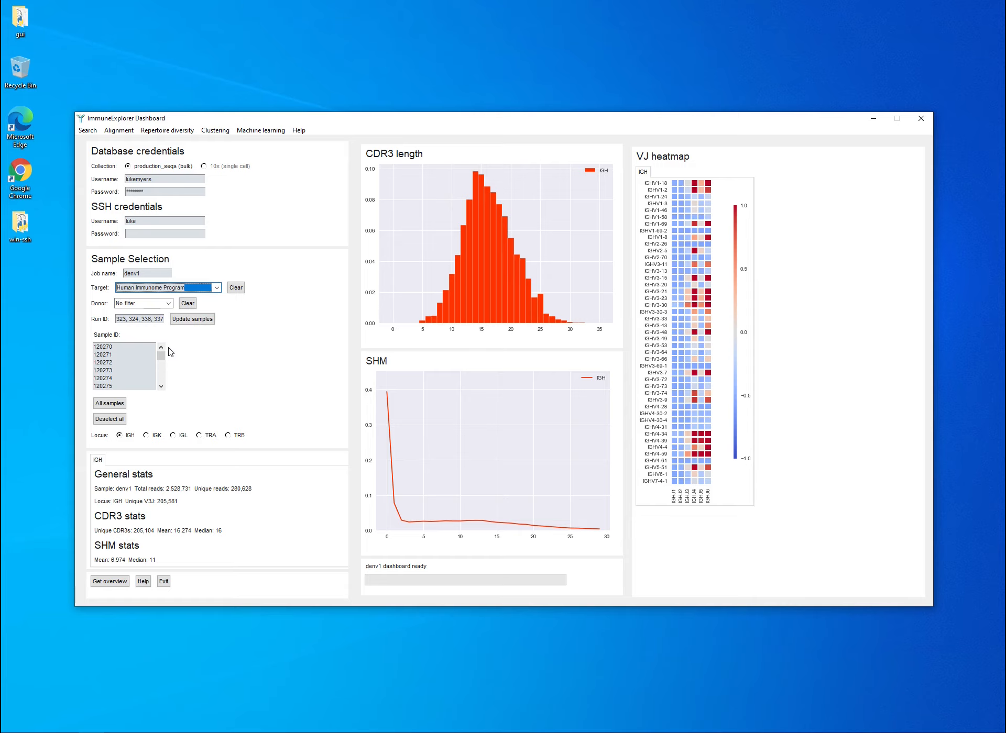
pyautogui.click(118, 320)
pyautogui.moveTo(119, 321); pyautogui.dragTo(169, 330)
pyautogui.click(116, 319)
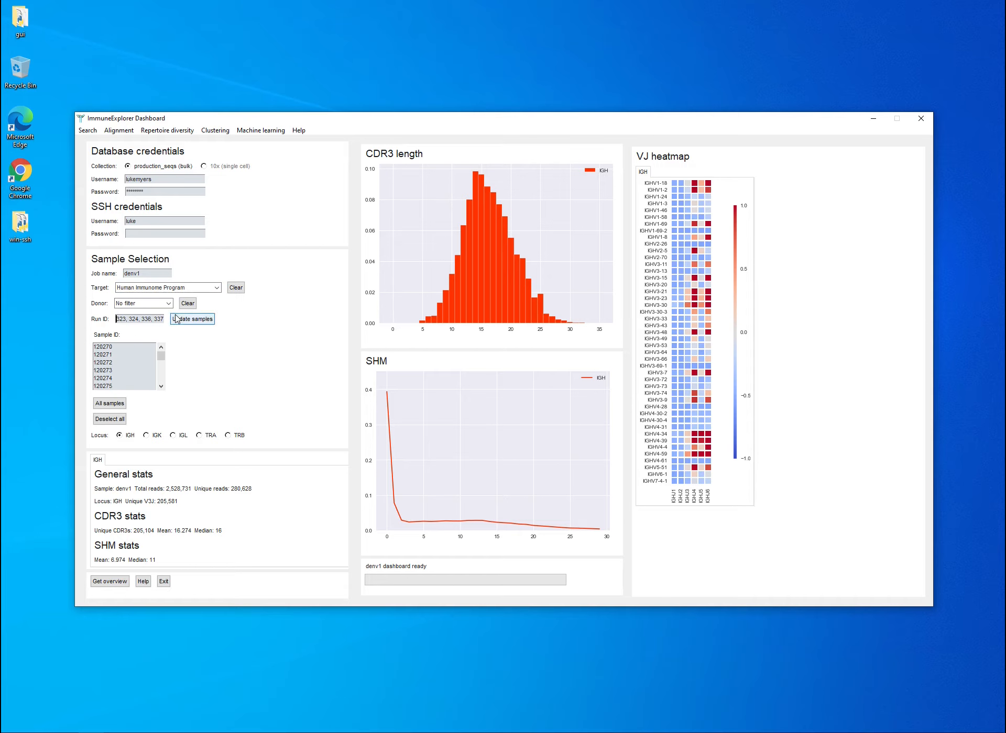
# Change the target filter to Dengue and check which samples exist for the IGK, IGL and TRB loci.
pyautogui.click(215, 287)
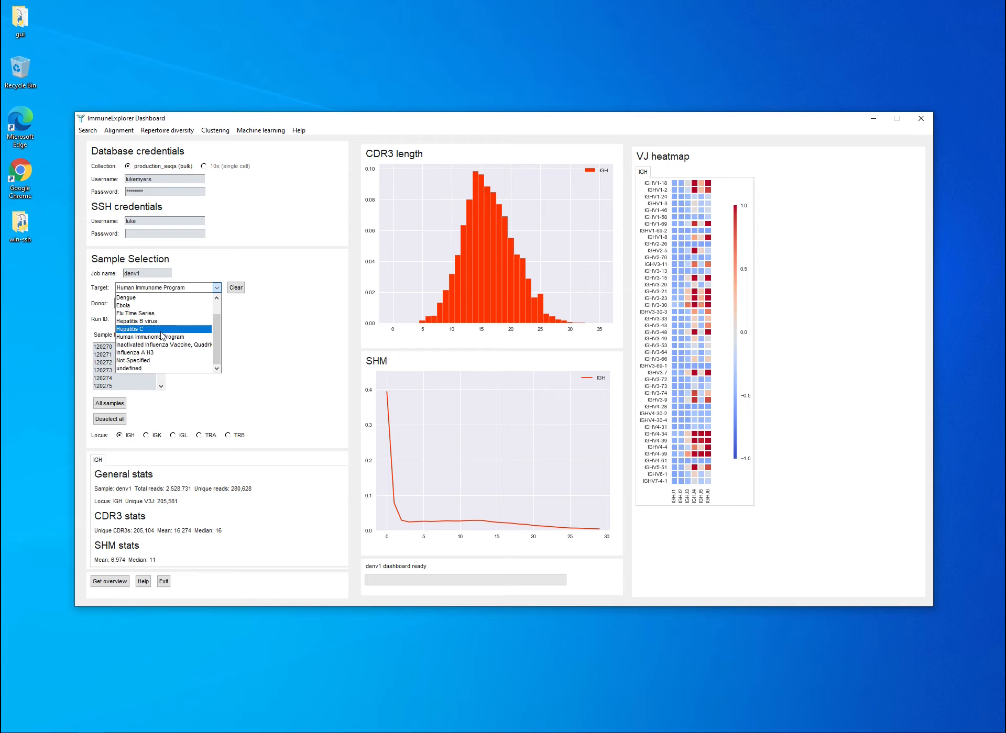
pyautogui.click(159, 301)
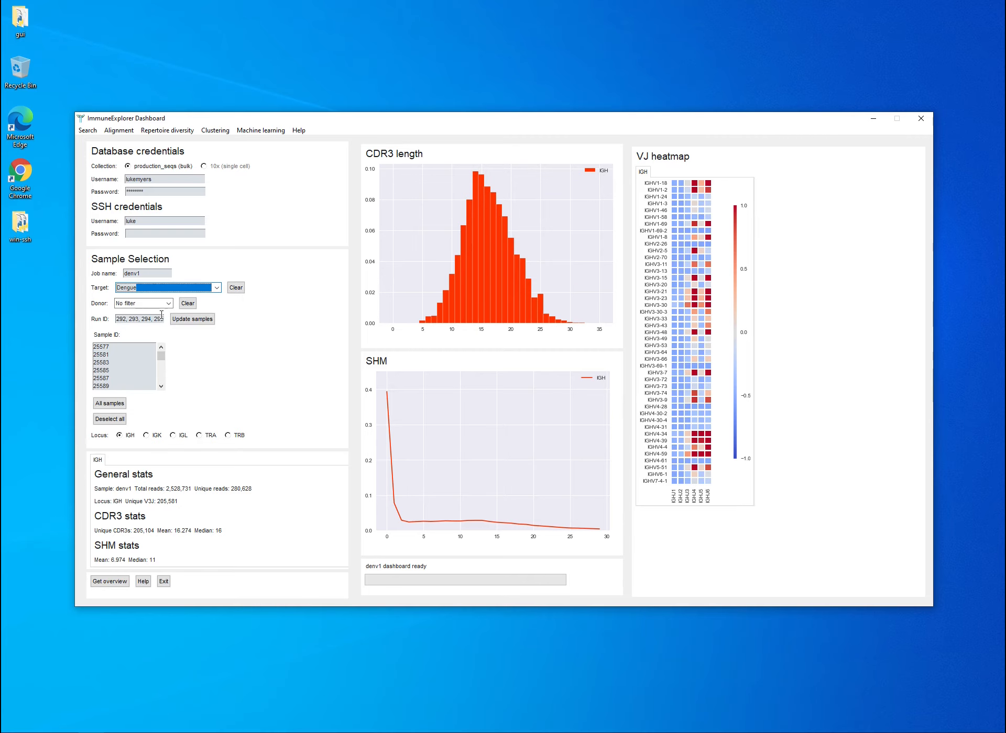
pyautogui.moveTo(120, 319); pyautogui.dragTo(97, 316)
pyautogui.click(156, 435)
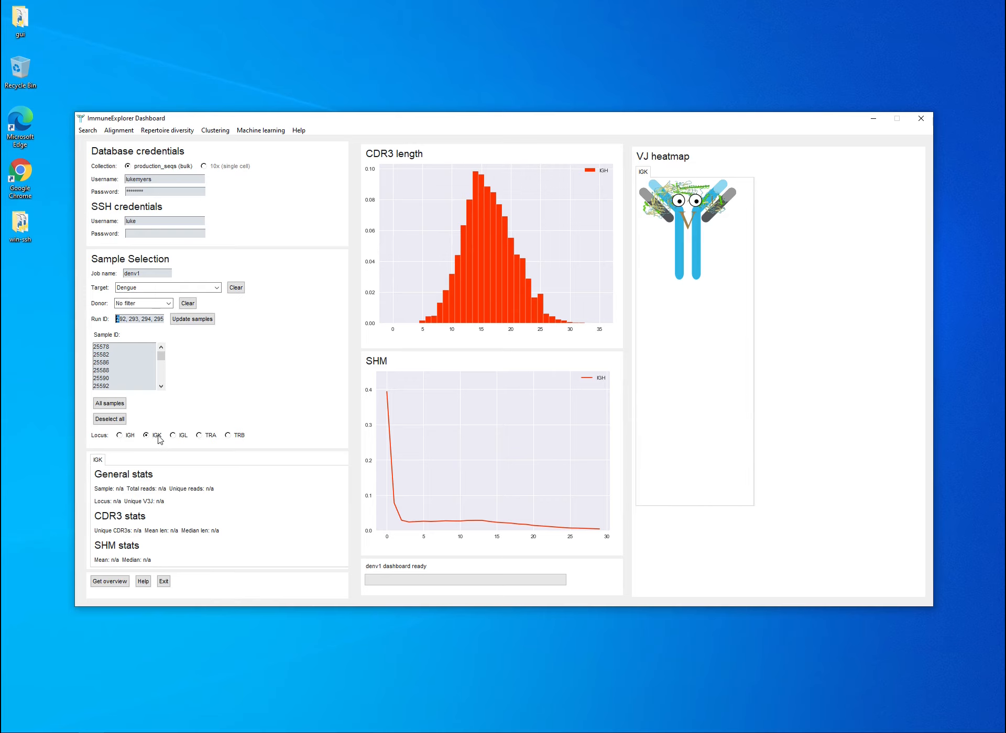
pyautogui.click(170, 437)
pyautogui.click(228, 436)
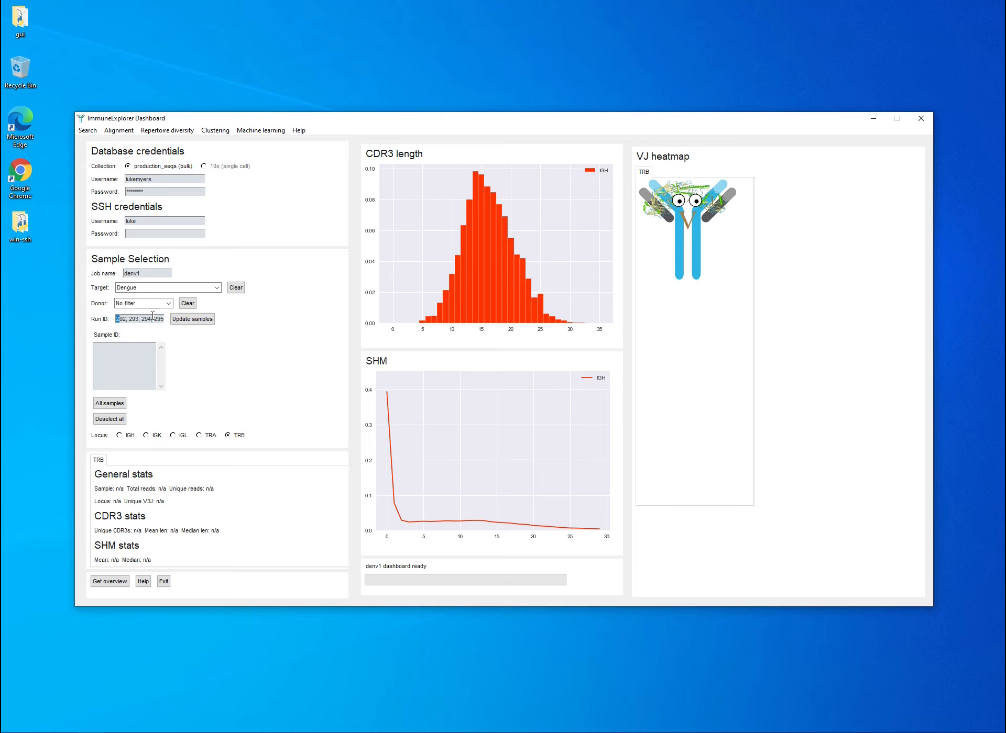
# Clear the target filter and filter the sequencing runs by donor 269.
pyautogui.click(146, 273)
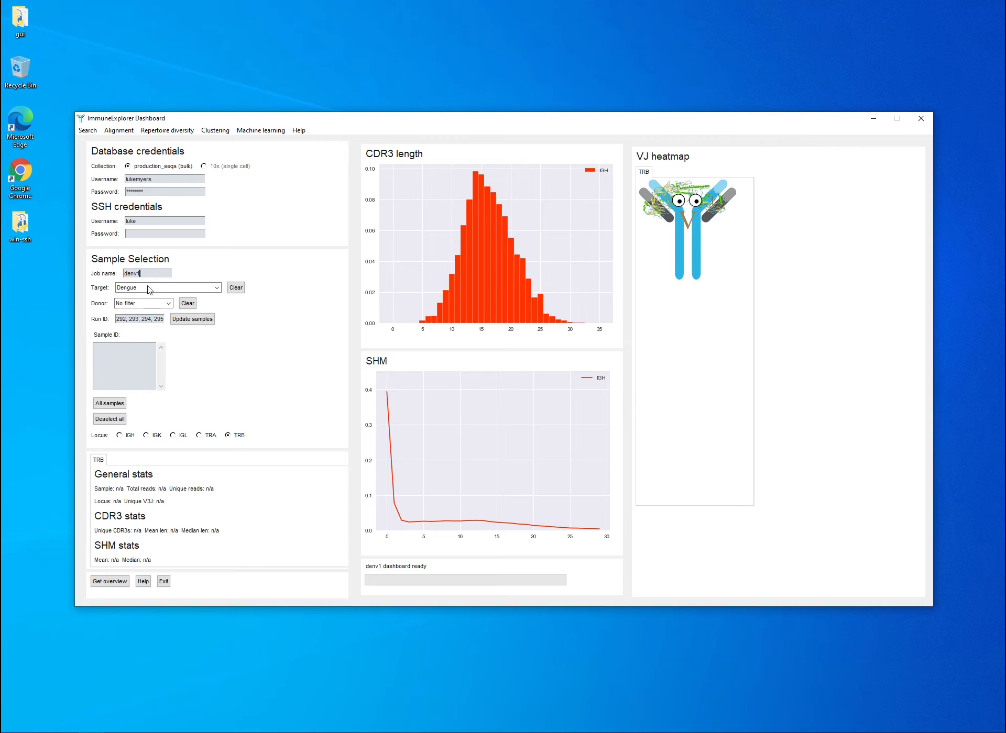
pyautogui.doubleClick(139, 273)
pyautogui.click(235, 288)
pyautogui.click(169, 303)
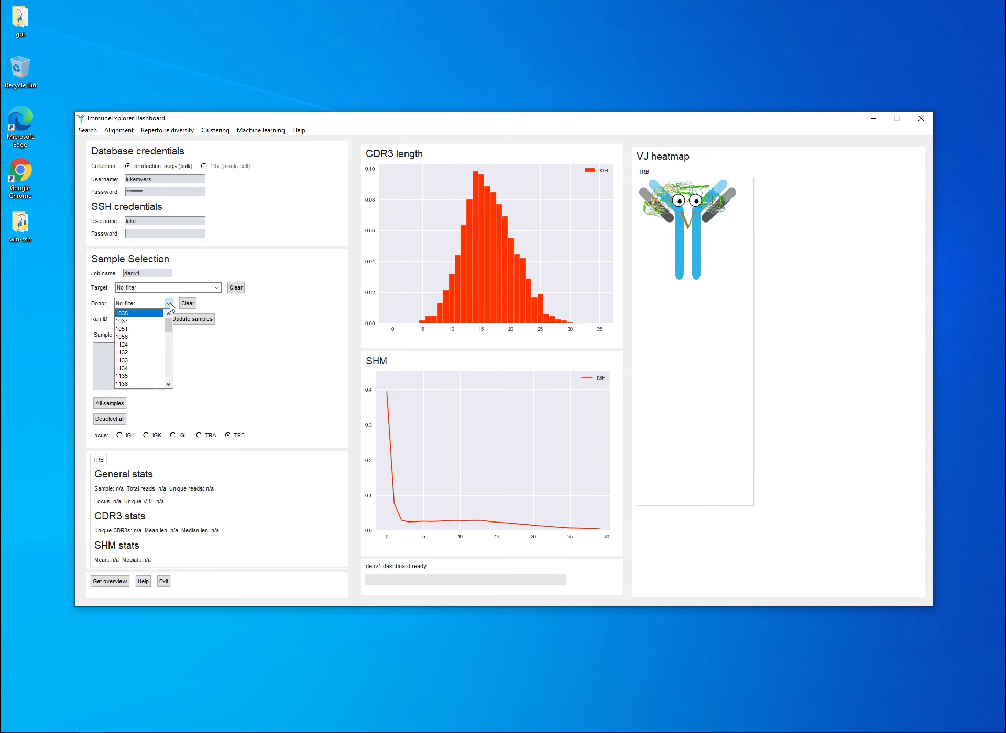
pyautogui.scroll(-2, 165, 330)
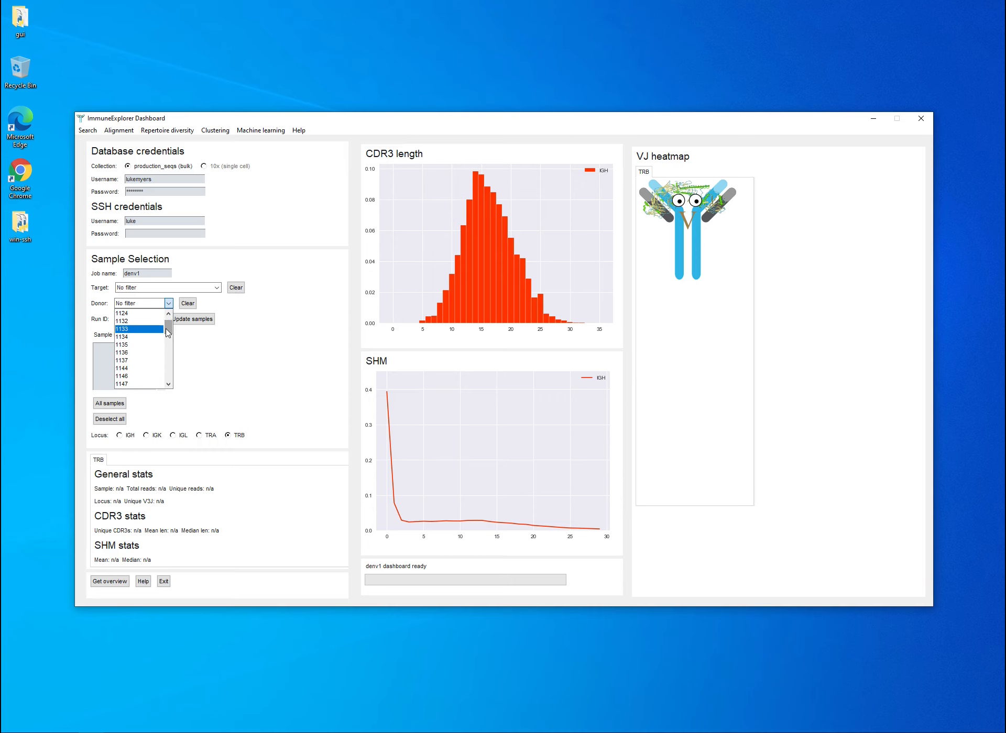
pyautogui.moveTo(167, 329); pyautogui.dragTo(166, 393)
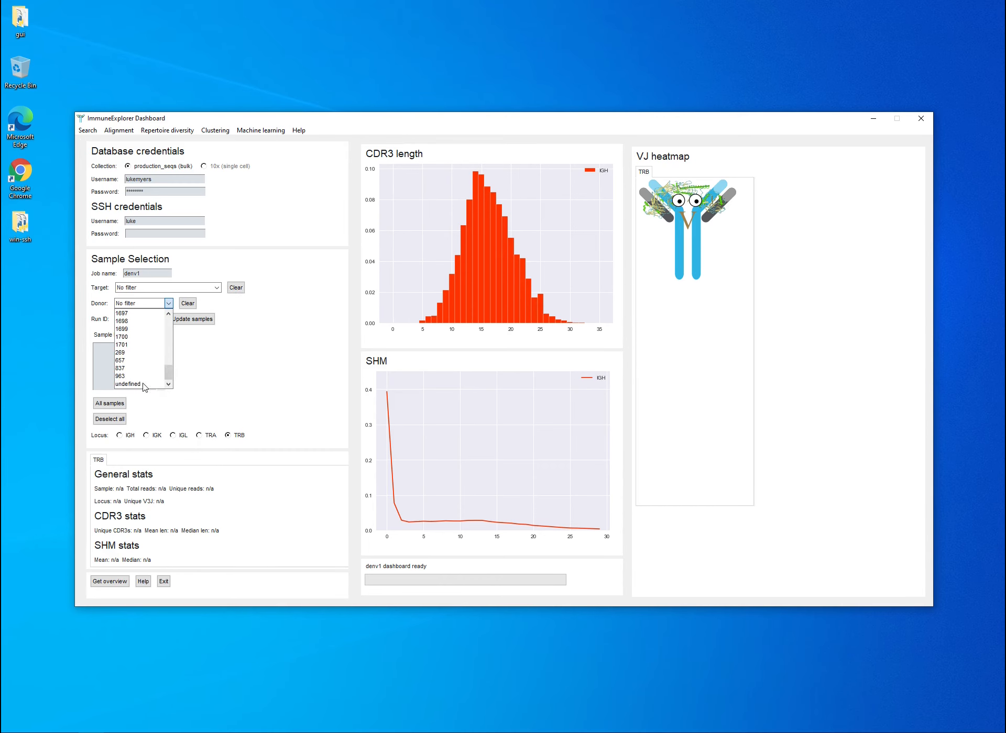
pyautogui.click(148, 354)
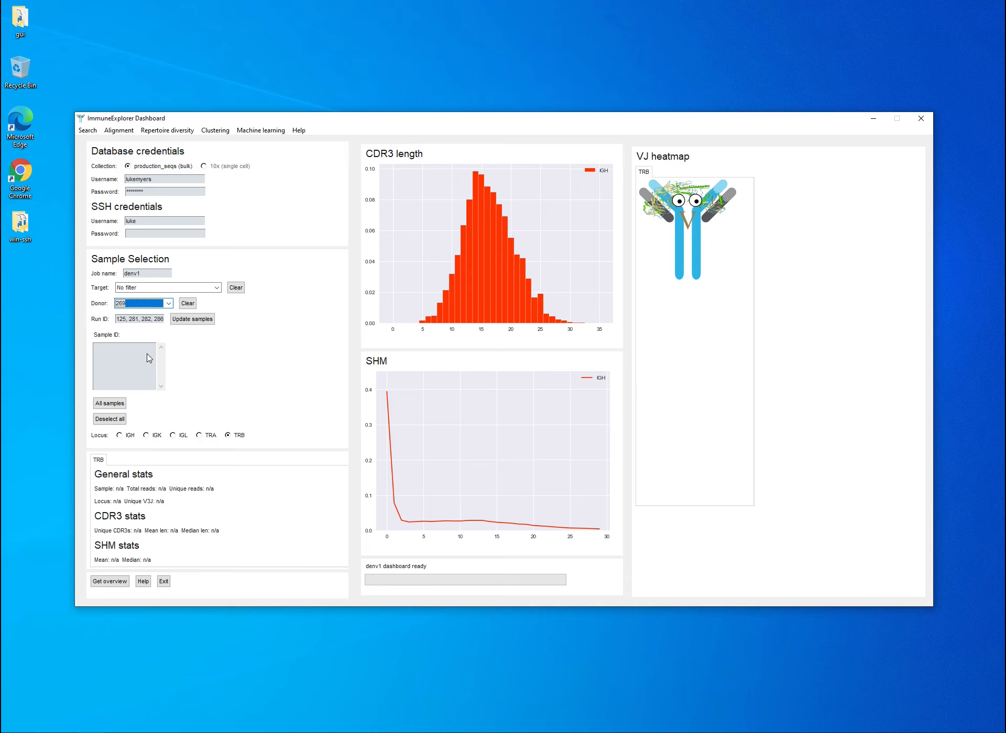
# Narrow donor 269's runs to the FluTimeSeries target and check the resulting run IDs.
pyautogui.click(216, 288)
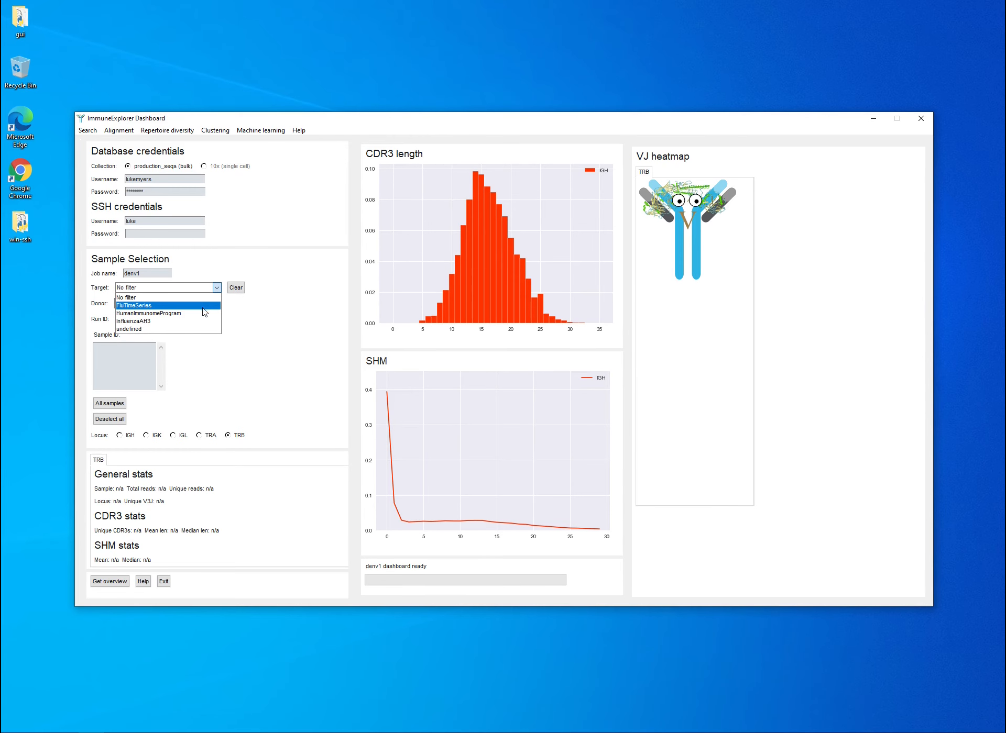
pyautogui.click(154, 307)
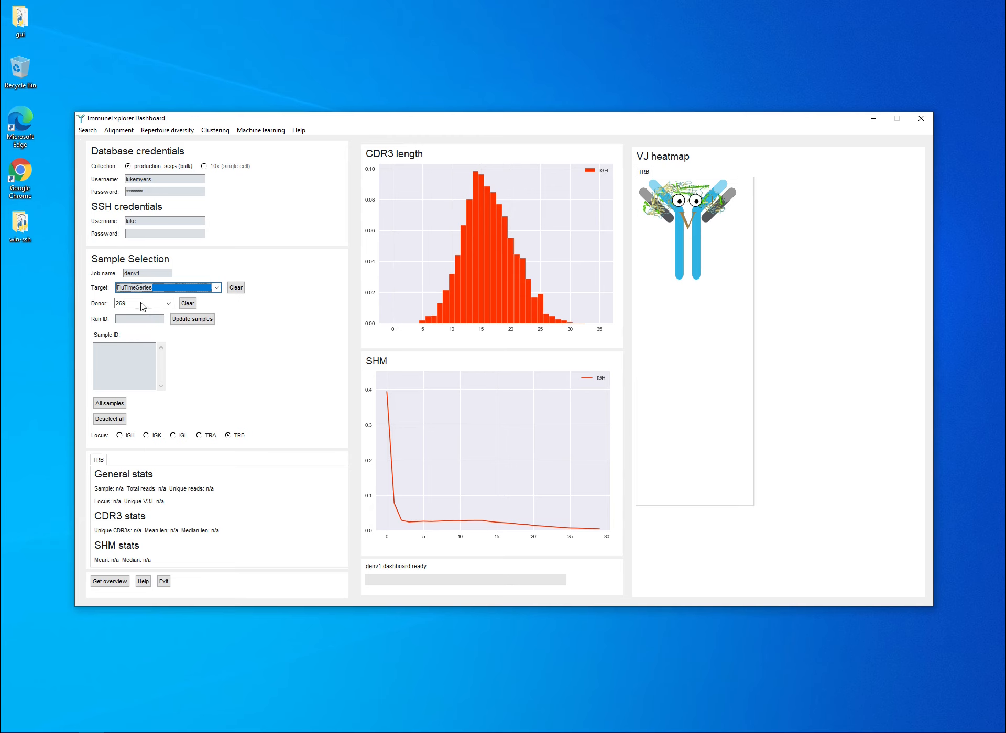
pyautogui.click(133, 320)
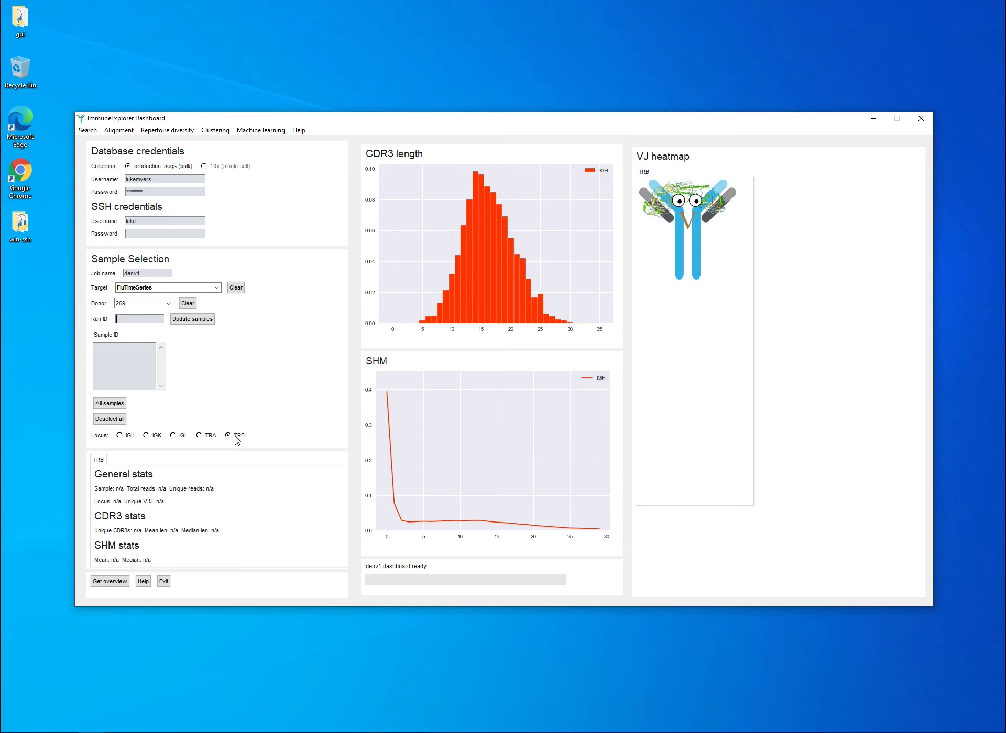
# Set the locus to IGH and clear the donor and target filters.
pyautogui.click(132, 437)
pyautogui.click(478, 400)
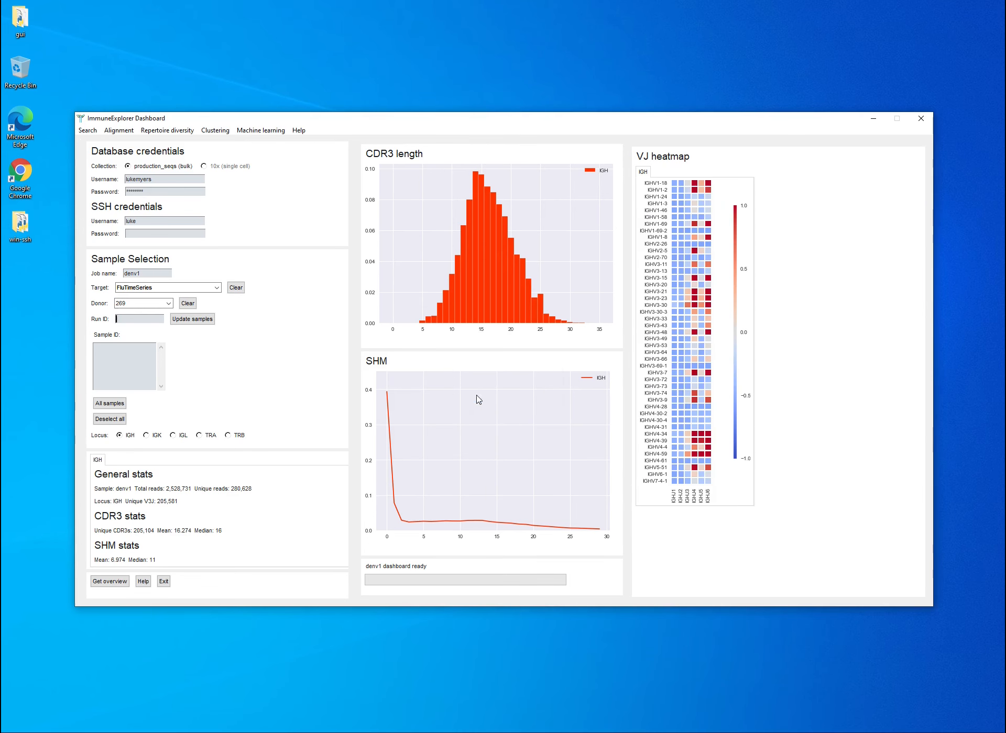
pyautogui.click(169, 304)
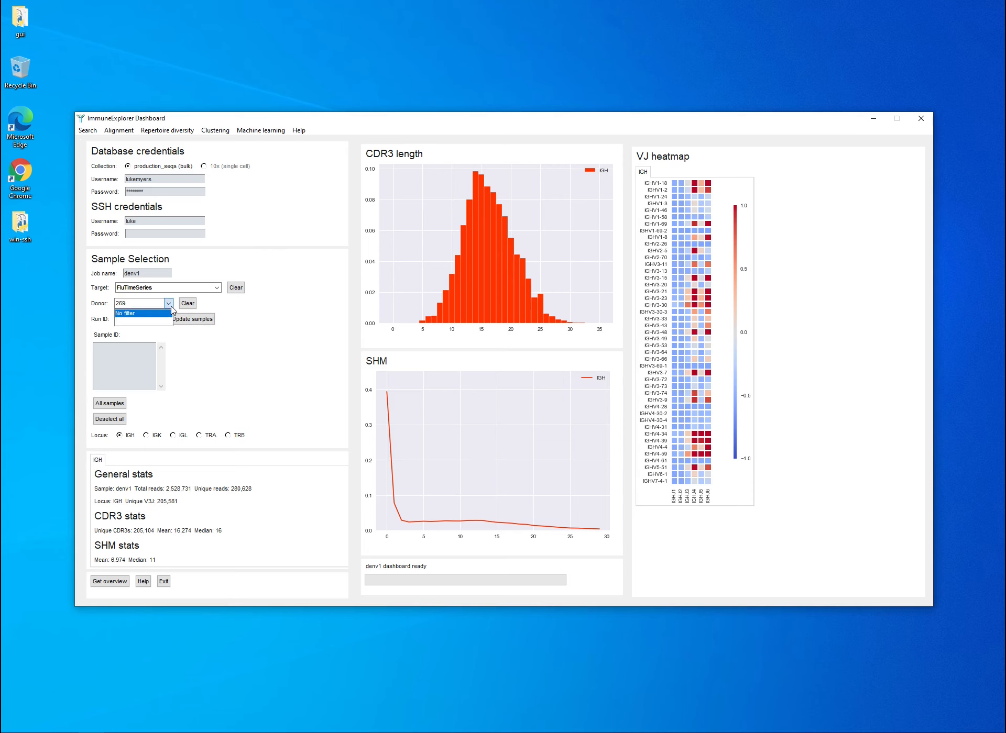
pyautogui.click(188, 304)
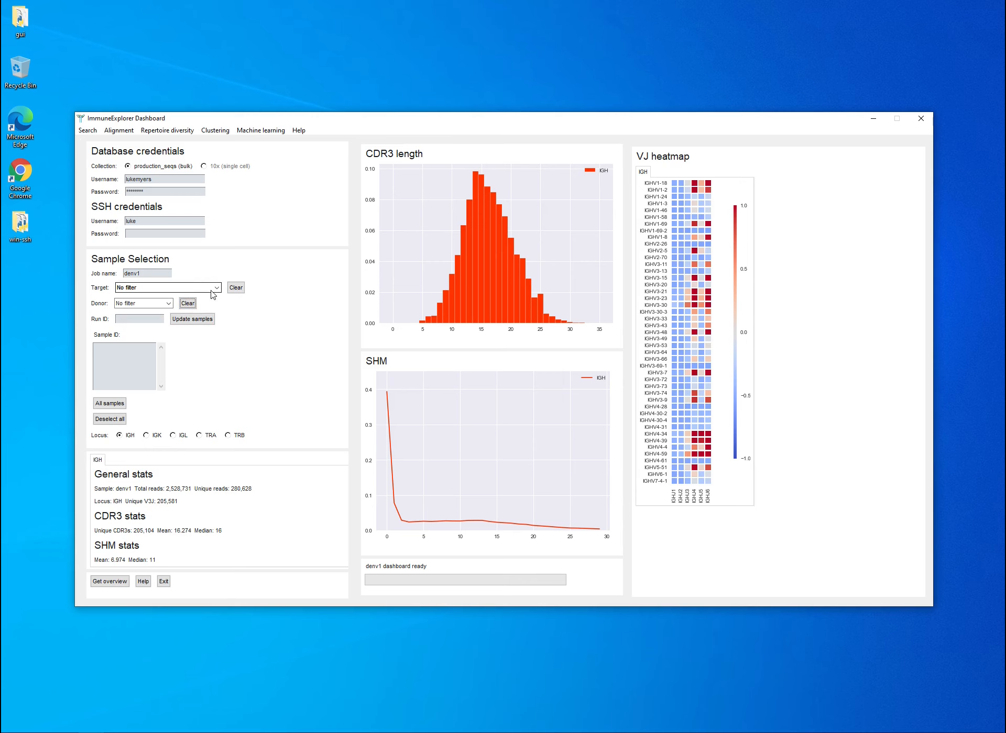
pyautogui.click(168, 304)
pyautogui.click(170, 305)
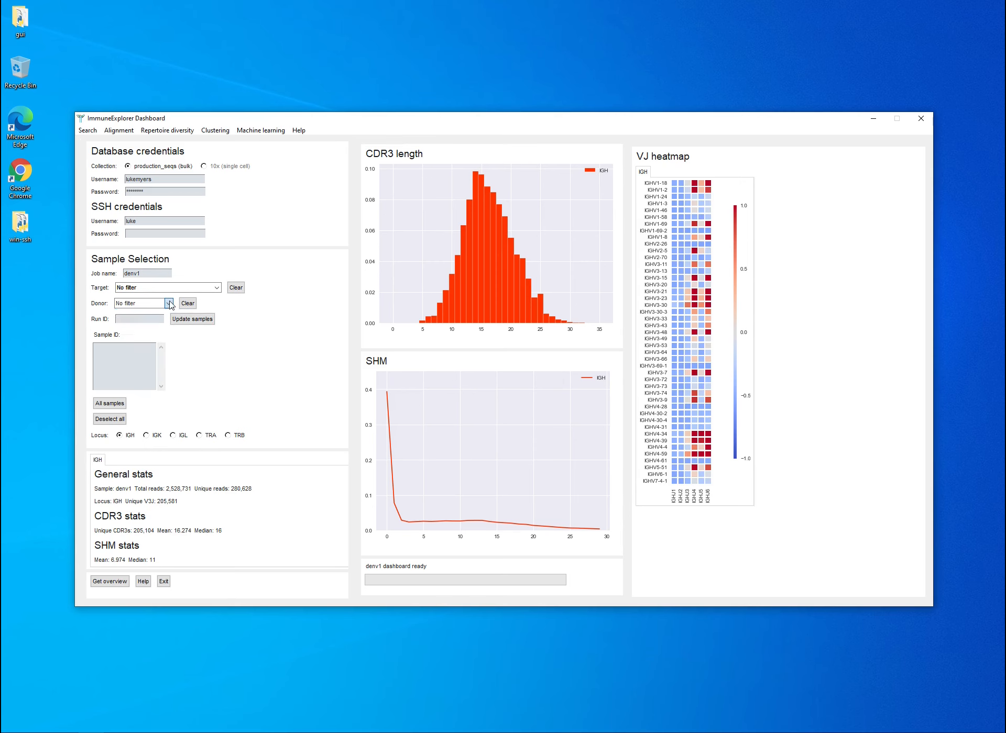
# Filter the samples by the Flu Time Series target and donor 269, and review the matching run IDs.
pyautogui.click(216, 288)
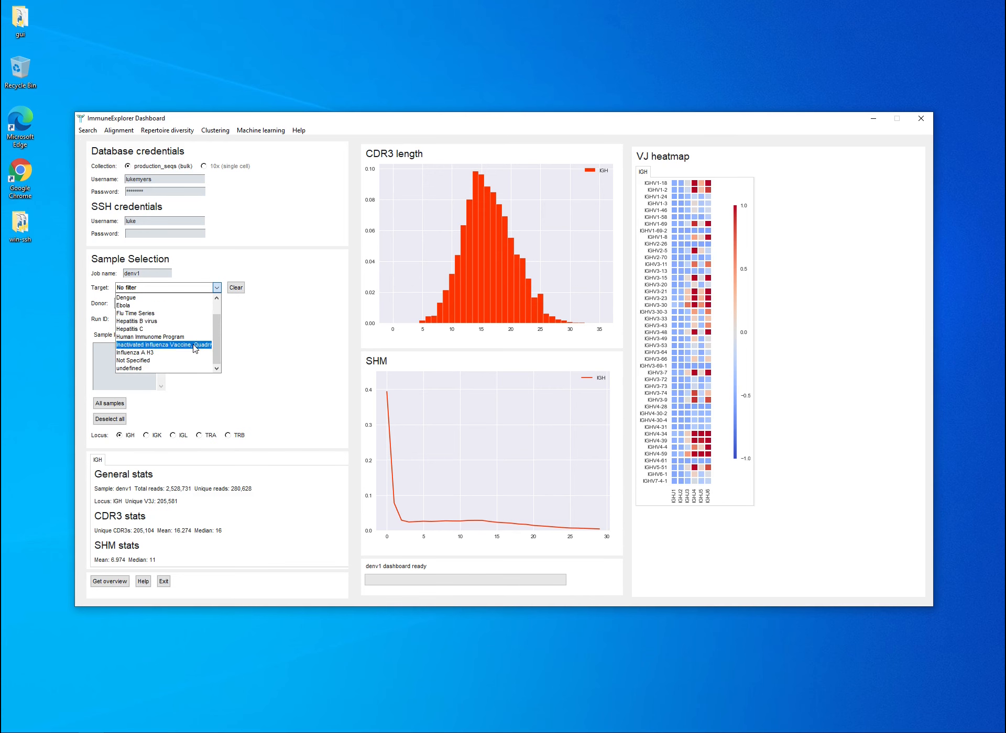
pyautogui.click(151, 313)
pyautogui.click(168, 304)
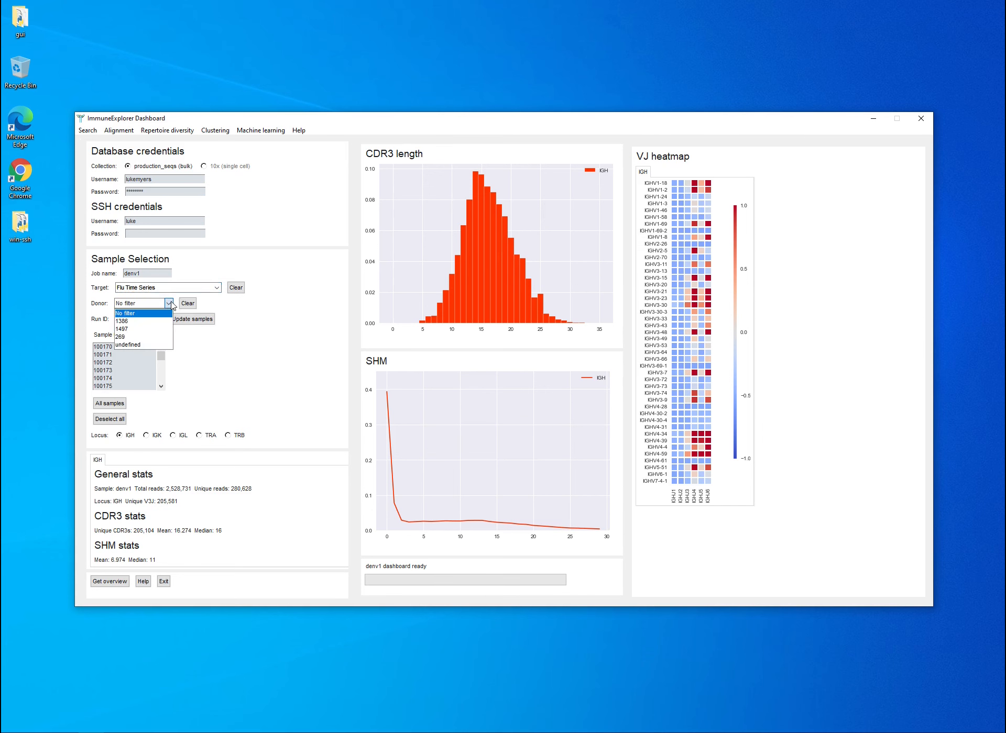
pyautogui.click(156, 337)
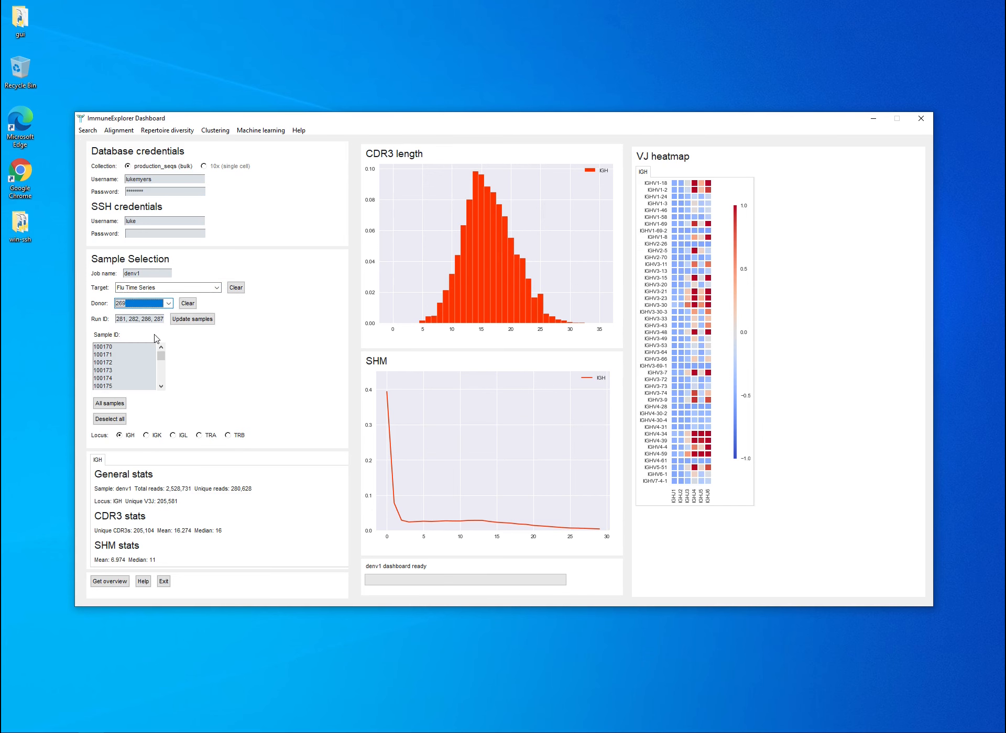
pyautogui.doubleClick(119, 319)
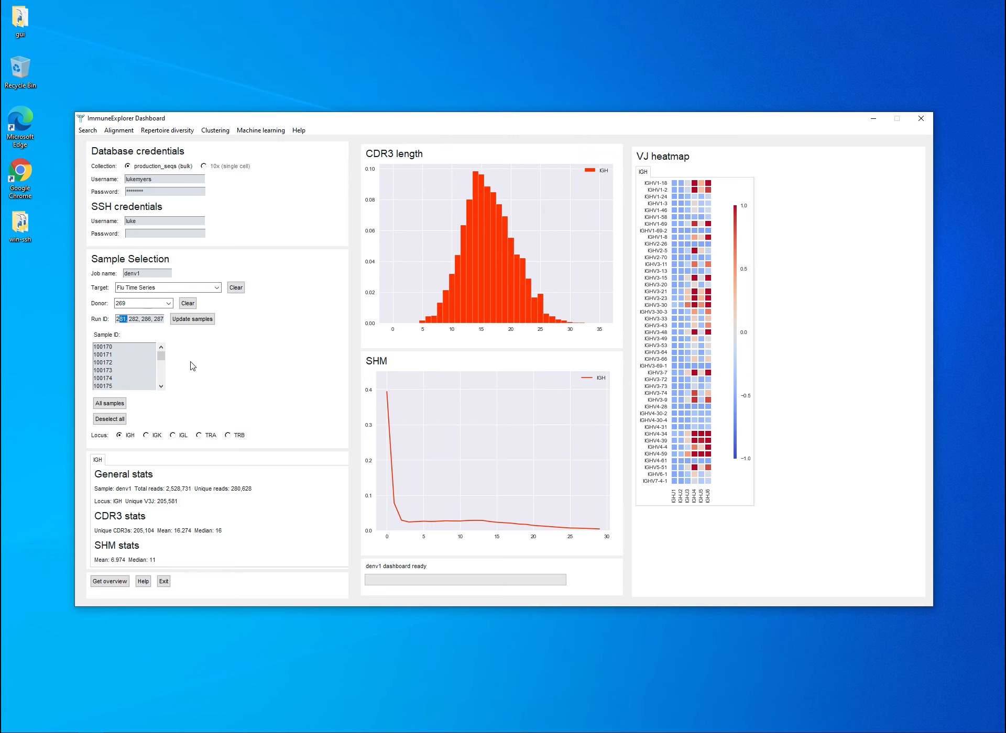
pyautogui.click(143, 320)
# Try selecting samples 100170, 100171 and 100172 in the sample list and deselecting them individually.
pyautogui.click(112, 350)
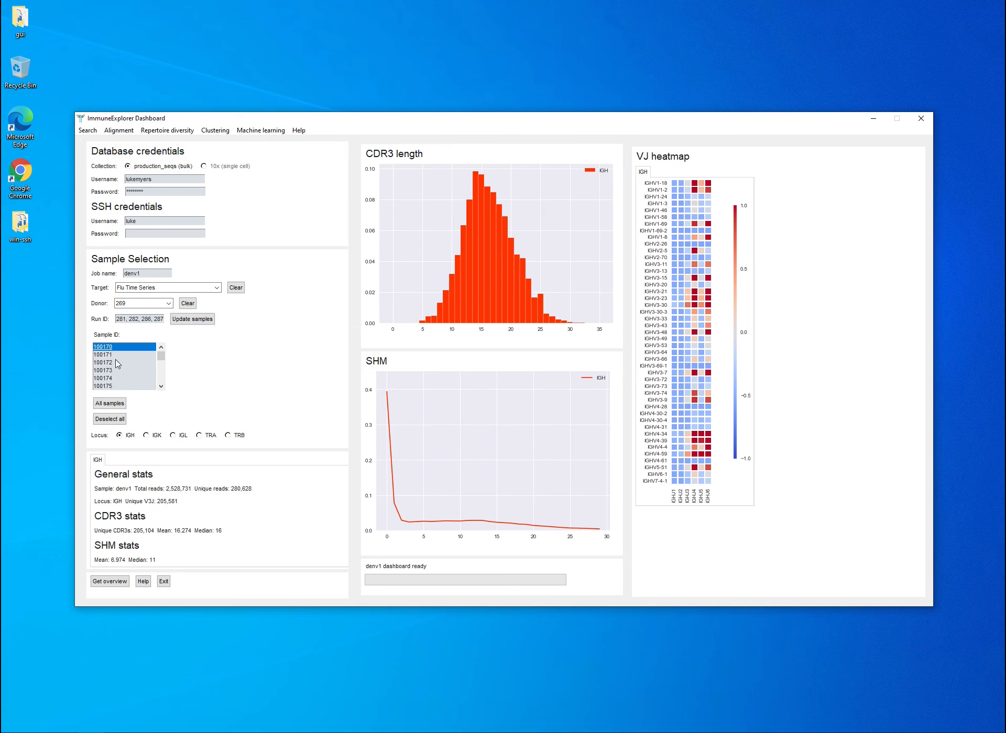
pyautogui.keyDown('shift'); pyautogui.click(113, 361); pyautogui.keyUp('shift')
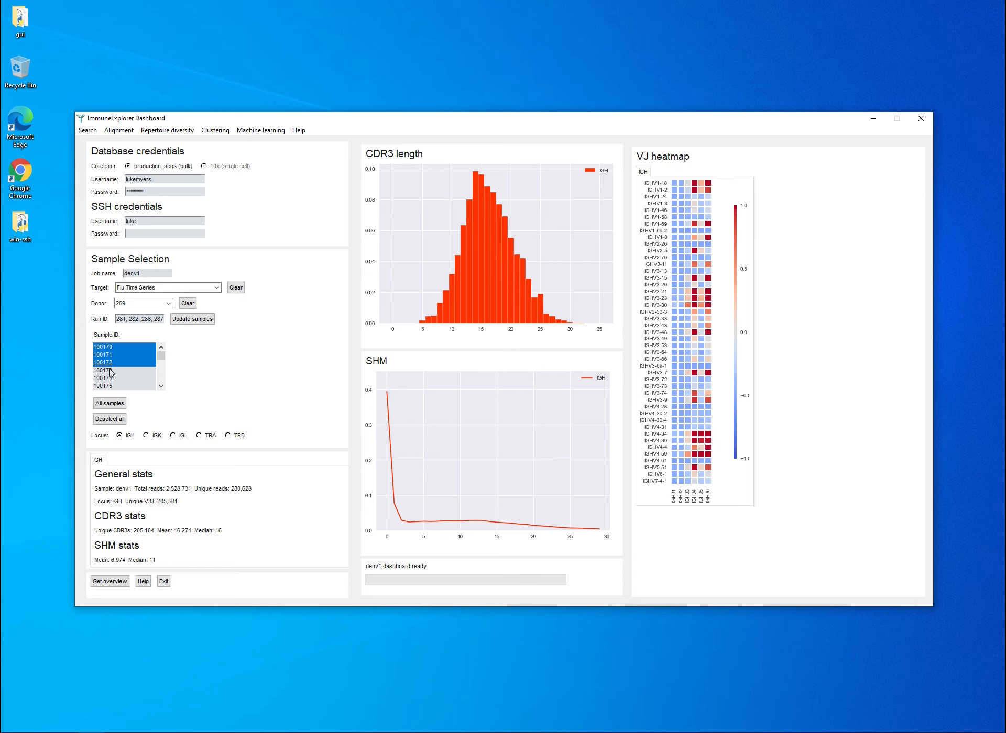
pyautogui.keyDown('ctrl'); pyautogui.click(110, 362); pyautogui.keyUp('ctrl')
pyautogui.keyDown('ctrl'); pyautogui.click(111, 355); pyautogui.keyUp('ctrl')
pyautogui.keyDown('ctrl'); pyautogui.click(114, 347); pyautogui.keyUp('ctrl')
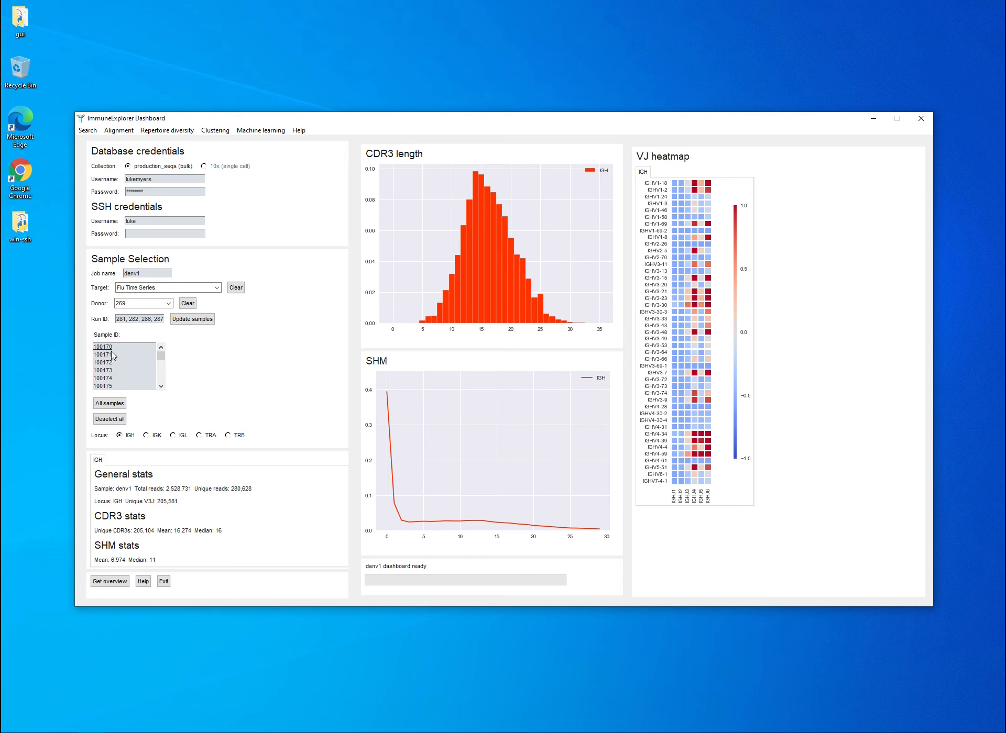
pyautogui.click(116, 346)
# Compare the samples available for the IGK and IGH loci under the current donor and target filters.
pyautogui.click(157, 435)
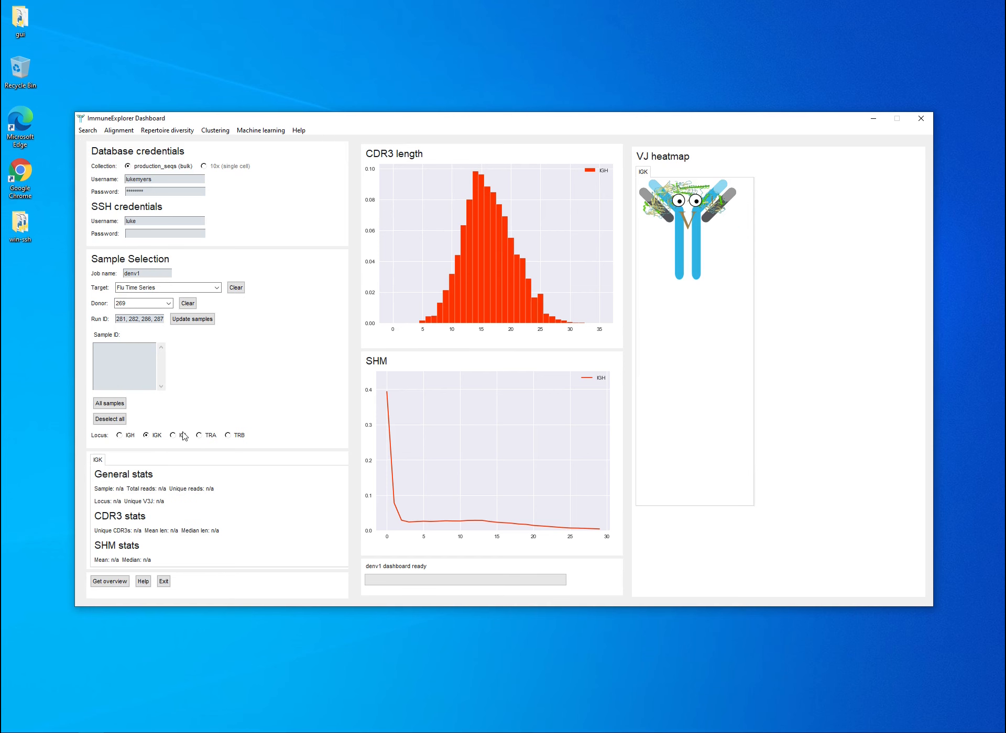
pyautogui.click(131, 435)
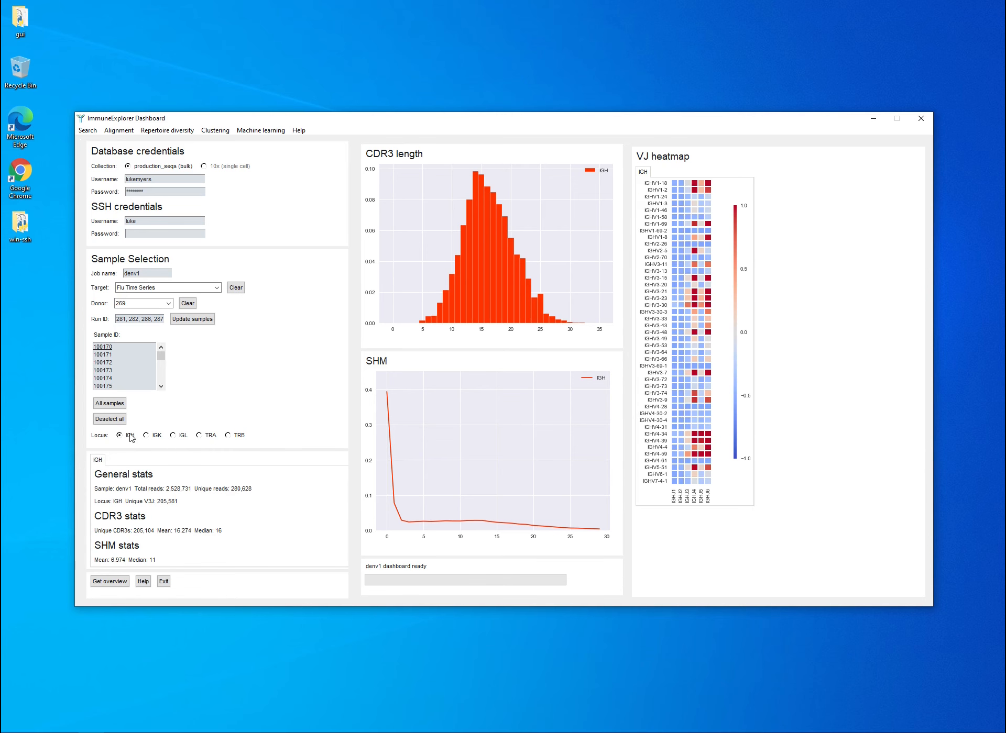